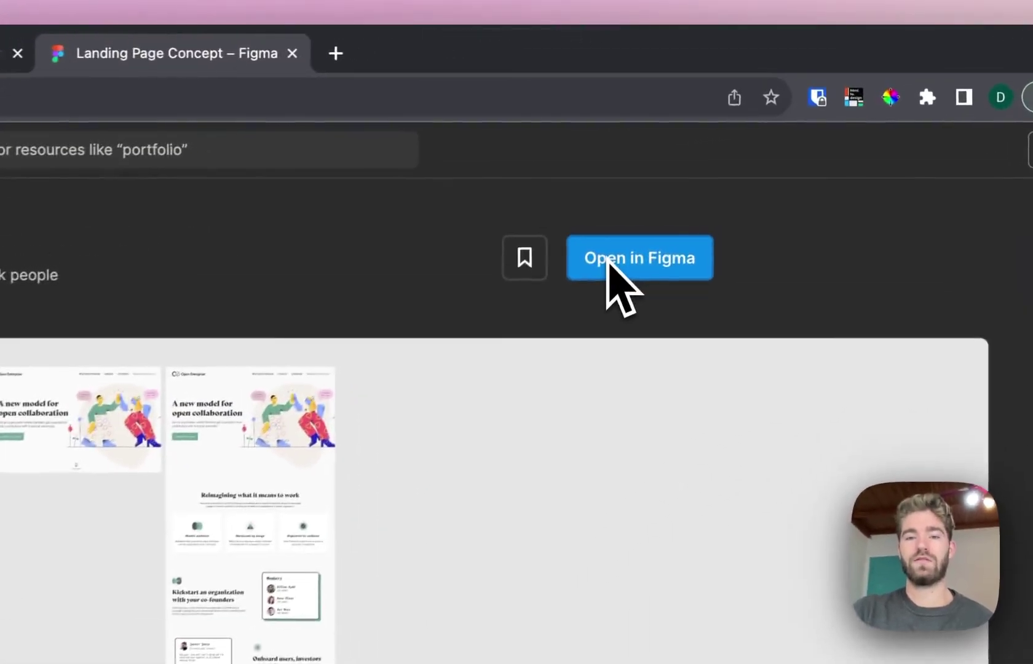
Step: Open Landing Page Concept as an editable Figma draft and select its 1440 × 4804 Home frame
{"action": "left_click", "coordinate": [740, 144]}
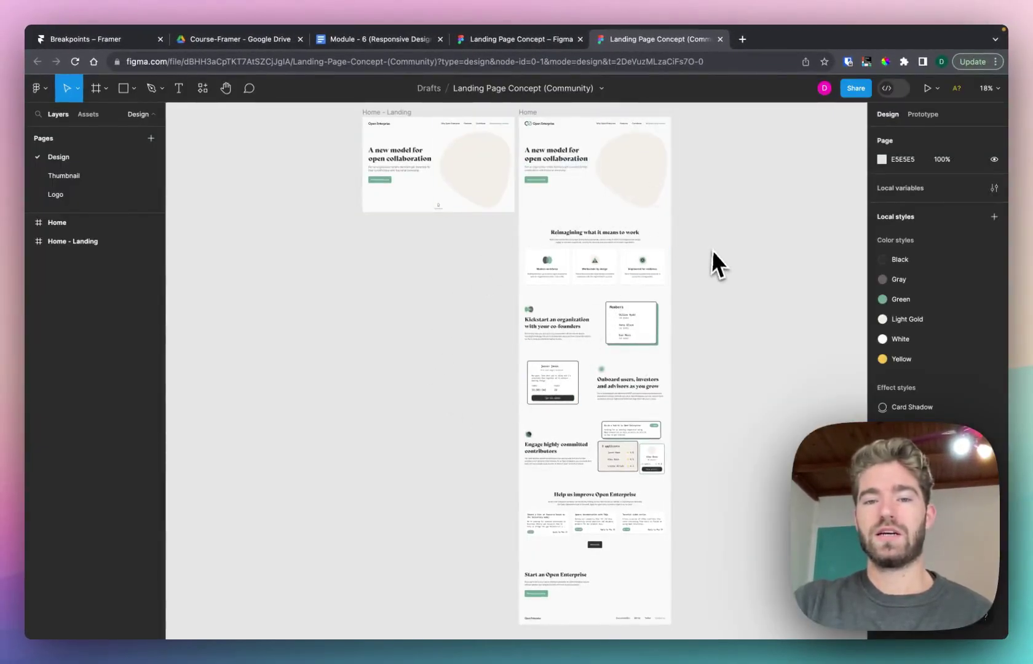
{"action": "scroll", "coordinate": [754, 266], "scroll_direction": "up", "scroll_amount": 1}
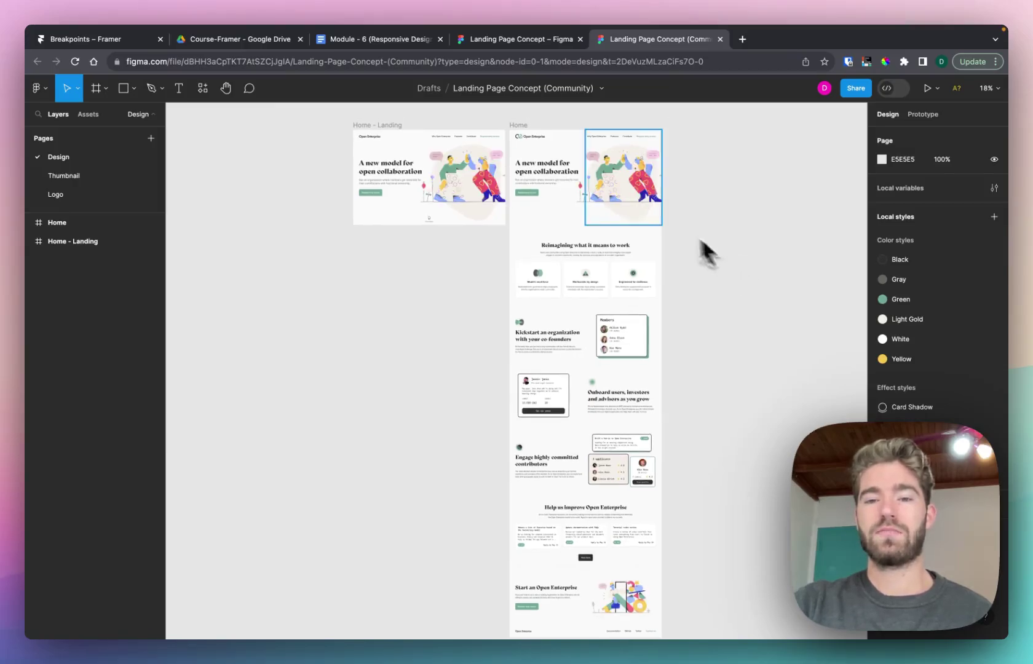
{"action": "left_click", "coordinate": [519, 127]}
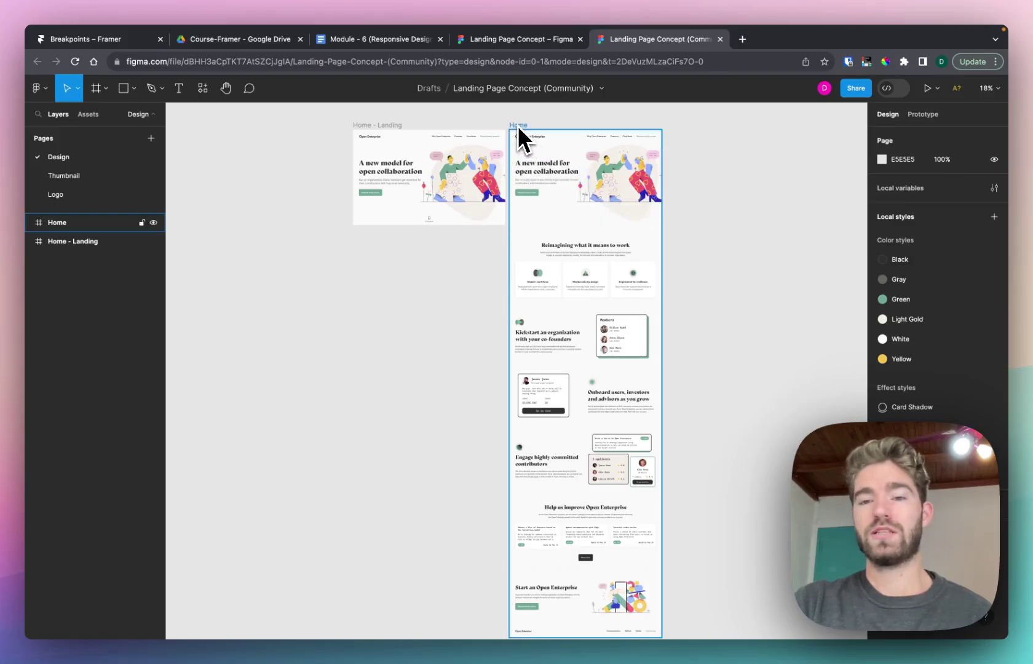
{"action": "key", "text": "Escape"}
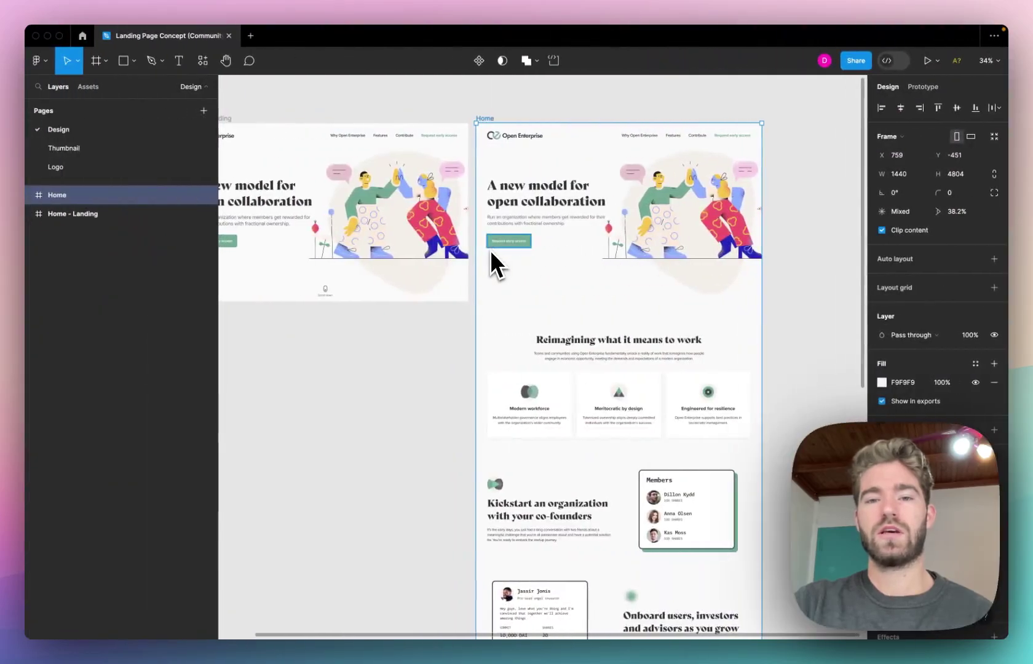
{"action": "scroll", "coordinate": [440, 397], "scroll_direction": "down", "scroll_amount": 2, "text": "ctrl"}
{"action": "scroll", "coordinate": [440, 396], "scroll_direction": "down", "scroll_amount": 2}
{"action": "scroll", "coordinate": [440, 396], "scroll_direction": "down", "scroll_amount": 1}
{"action": "scroll", "coordinate": [440, 396], "scroll_direction": "left", "scroll_amount": 1}
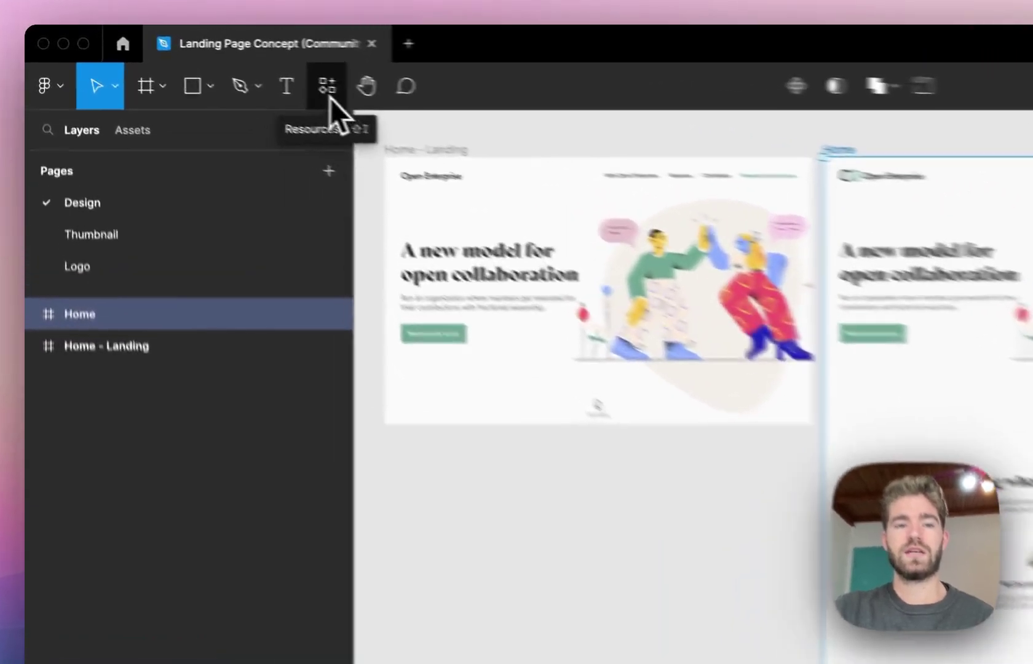
Step: Run the Figma to HTML with Framer plugin on the Home frame, then return to the browser
{"action": "left_click", "coordinate": [204, 65]}
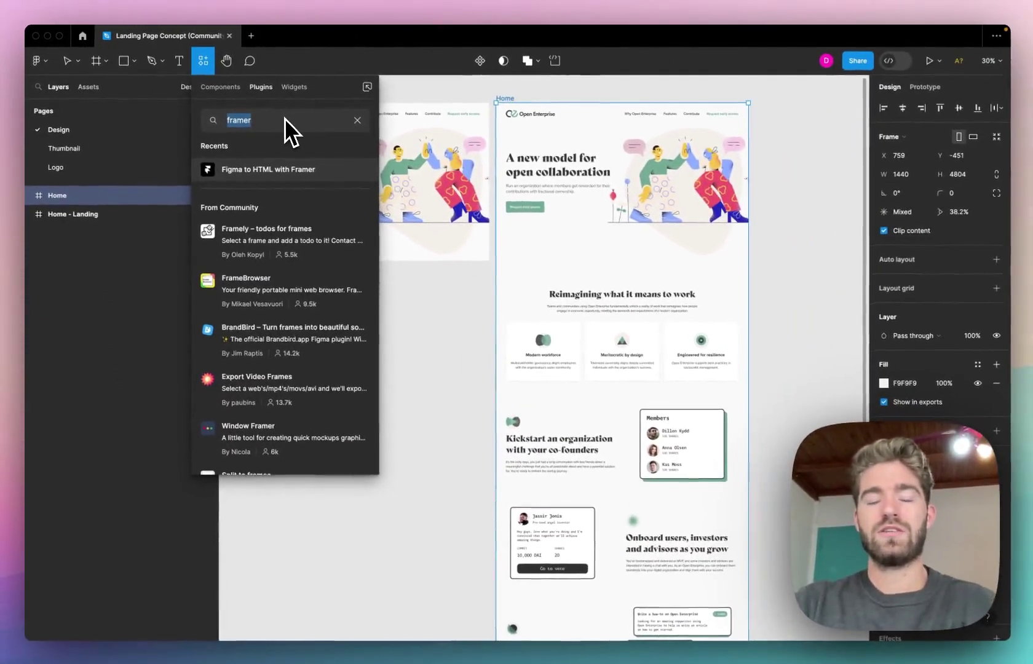
{"action": "left_click", "coordinate": [294, 175]}
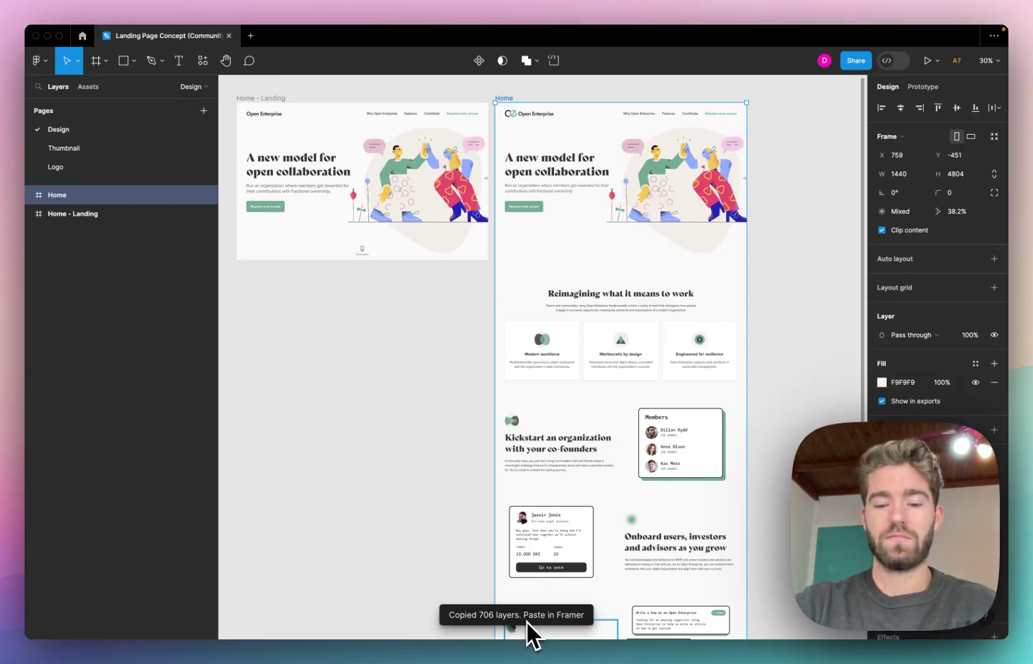
{"action": "key", "text": "ctrl+Right"}
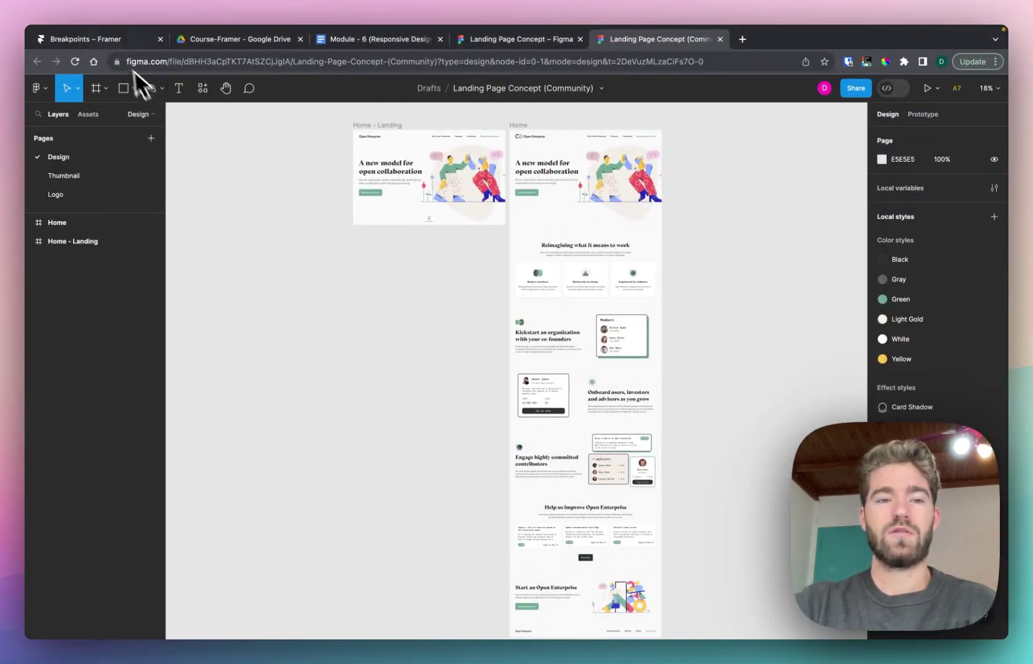
Step: Paste the copied Home design into the Desktop 1200 breakpoint of the Breakpoints project
{"action": "left_click", "coordinate": [104, 40]}
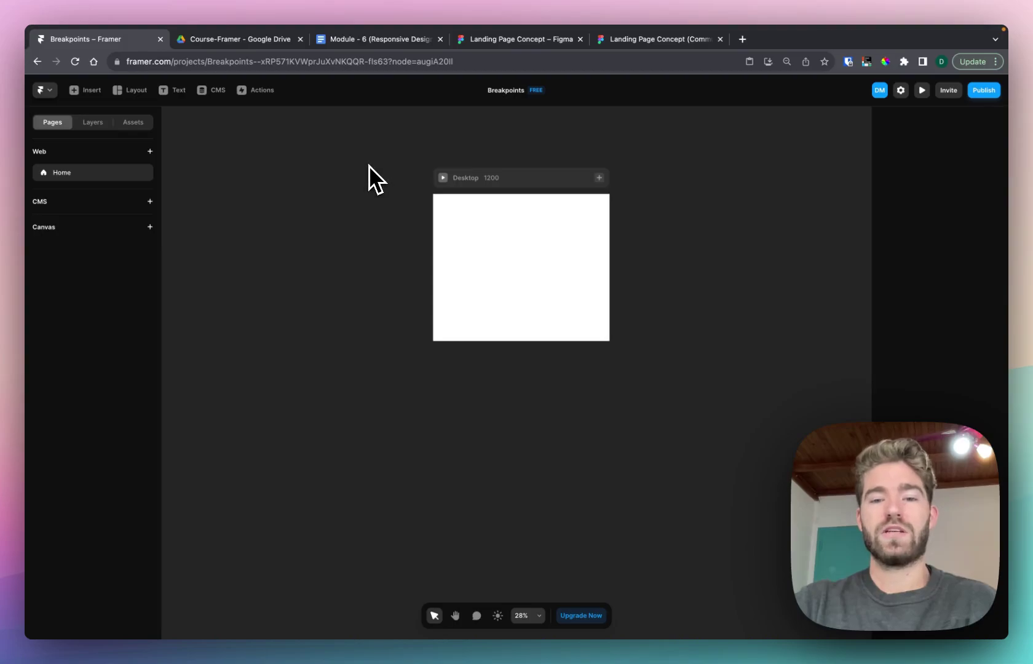
{"action": "left_click", "coordinate": [467, 179]}
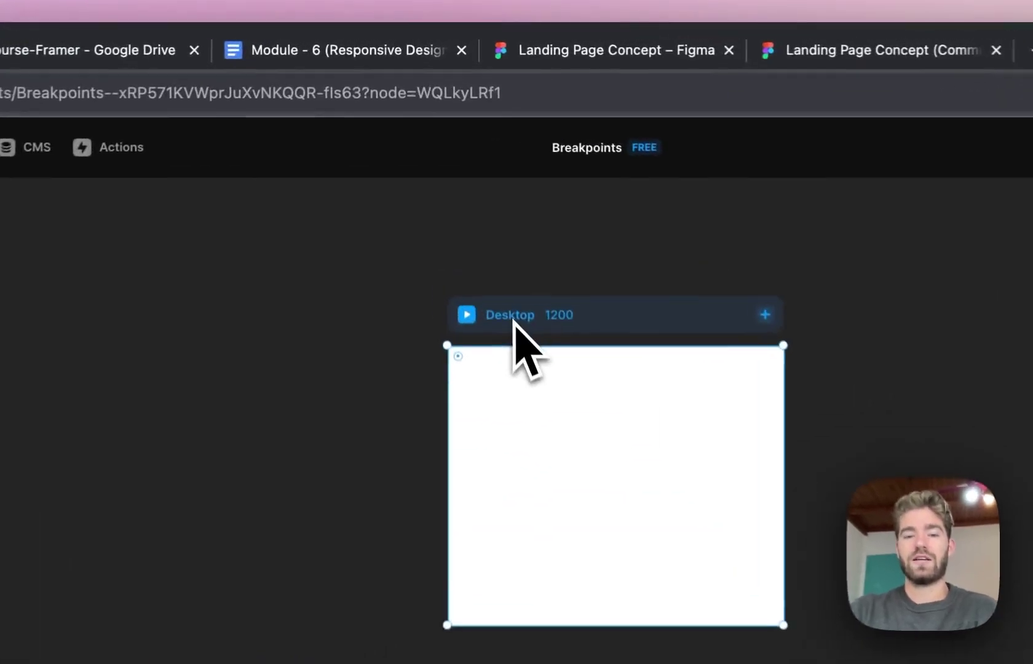
{"action": "key", "text": "super+v"}
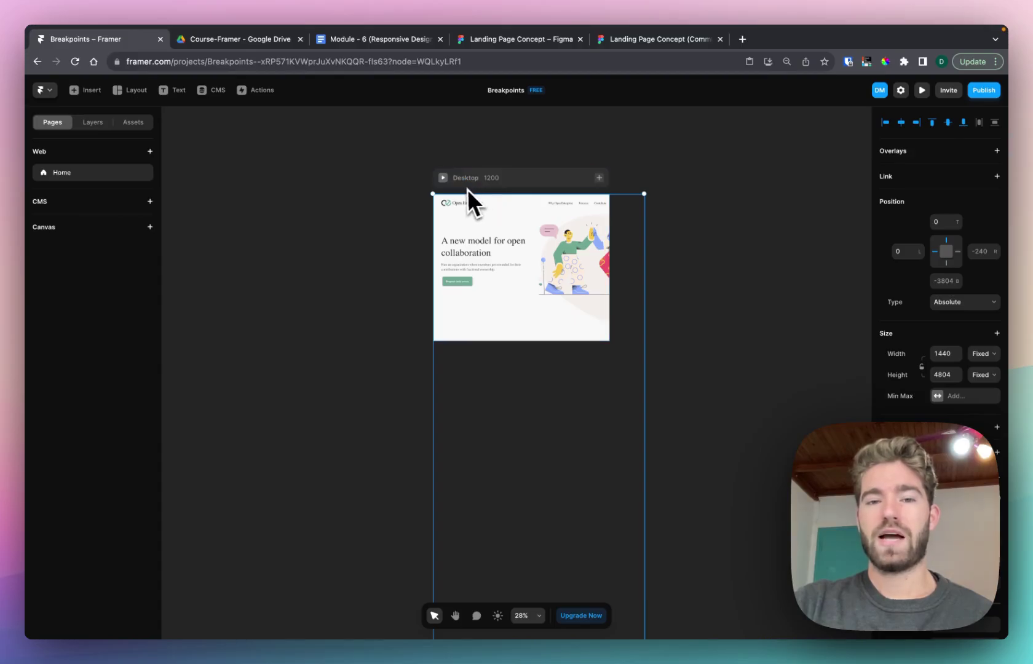
Step: Set the Desktop breakpoint width to 1440
{"action": "key", "text": "super+Tab"}
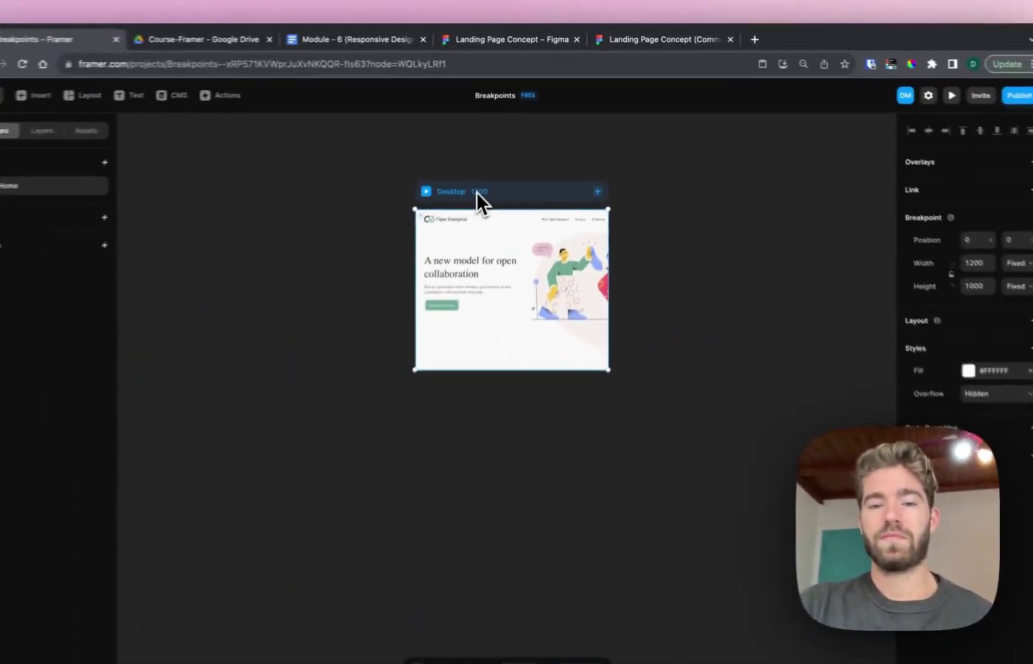
{"action": "left_click", "coordinate": [356, 320]}
{"action": "left_click", "coordinate": [544, 332]}
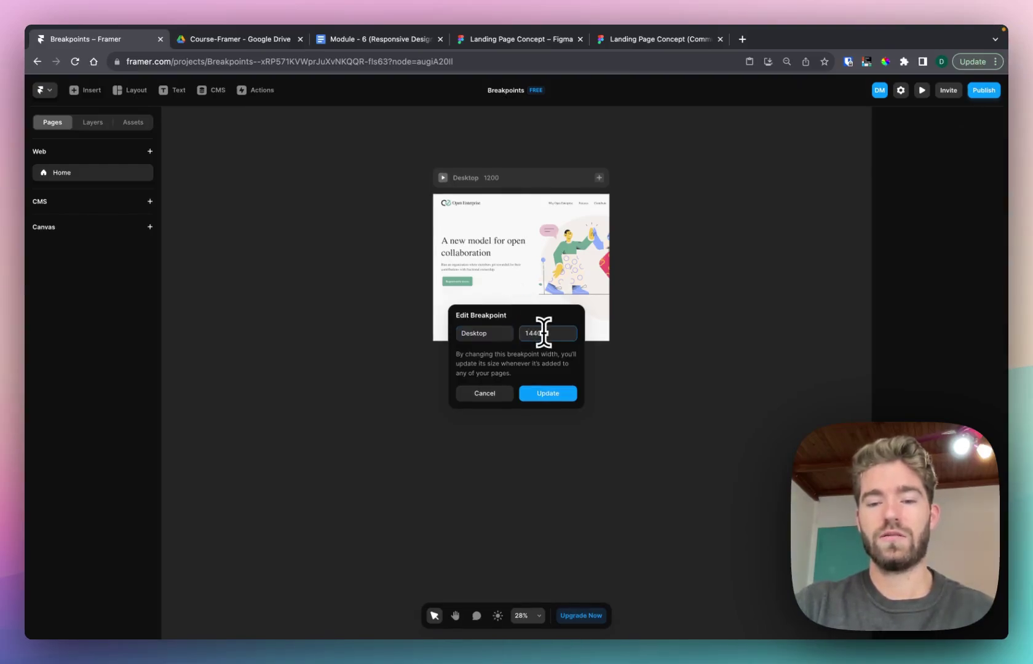
{"action": "type", "text": "1440"}
{"action": "key", "text": "Return"}
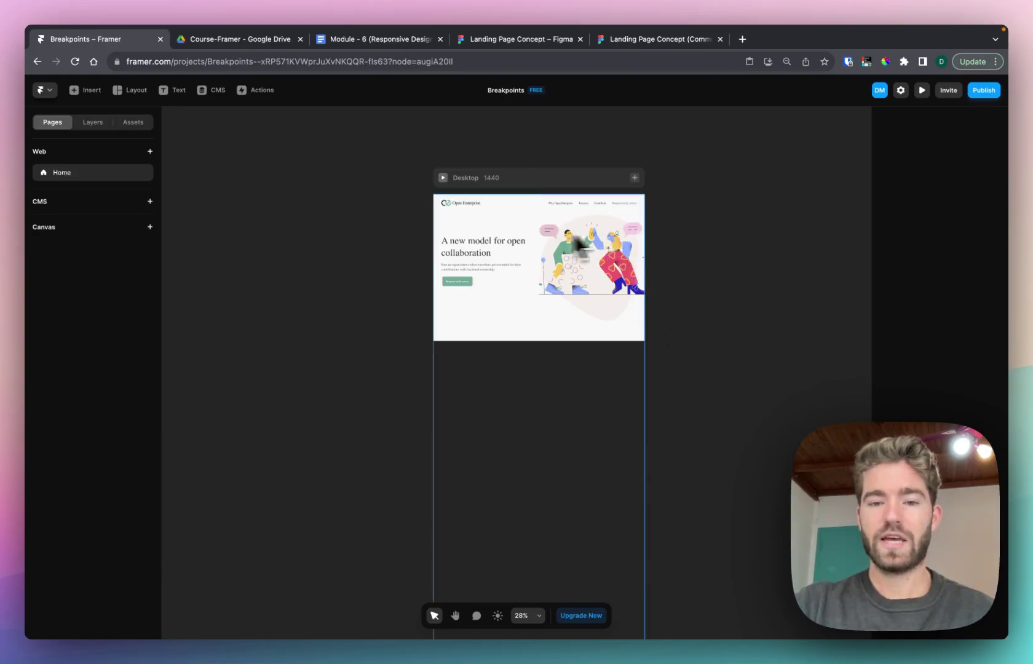
Step: Set the Desktop breakpoint height to Fit Content and preview the page
{"action": "scroll", "coordinate": [650, 232], "scroll_direction": "up", "scroll_amount": 3}
{"action": "scroll", "coordinate": [650, 232], "scroll_direction": "up", "scroll_amount": 2}
{"action": "scroll", "coordinate": [650, 232], "scroll_direction": "left", "scroll_amount": 5}
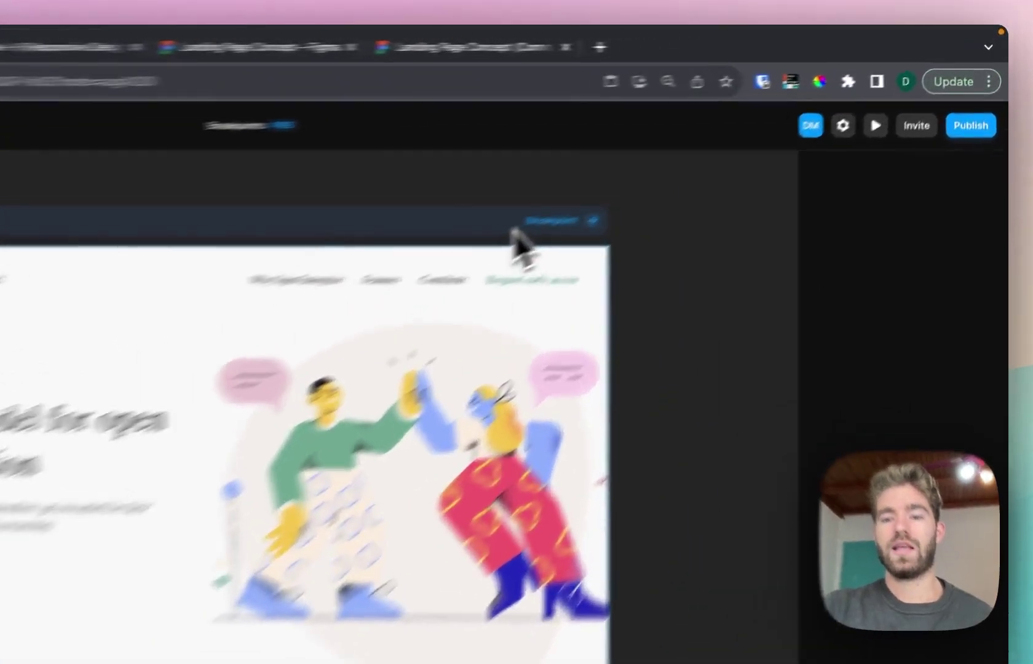
{"action": "left_click", "coordinate": [688, 157]}
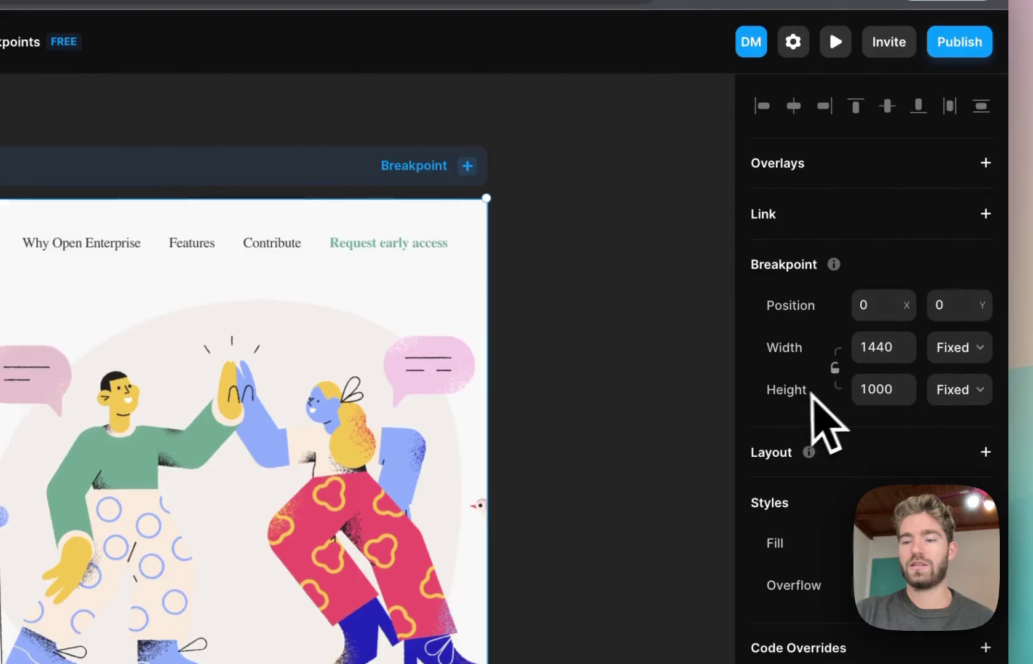
{"action": "left_click", "coordinate": [949, 391]}
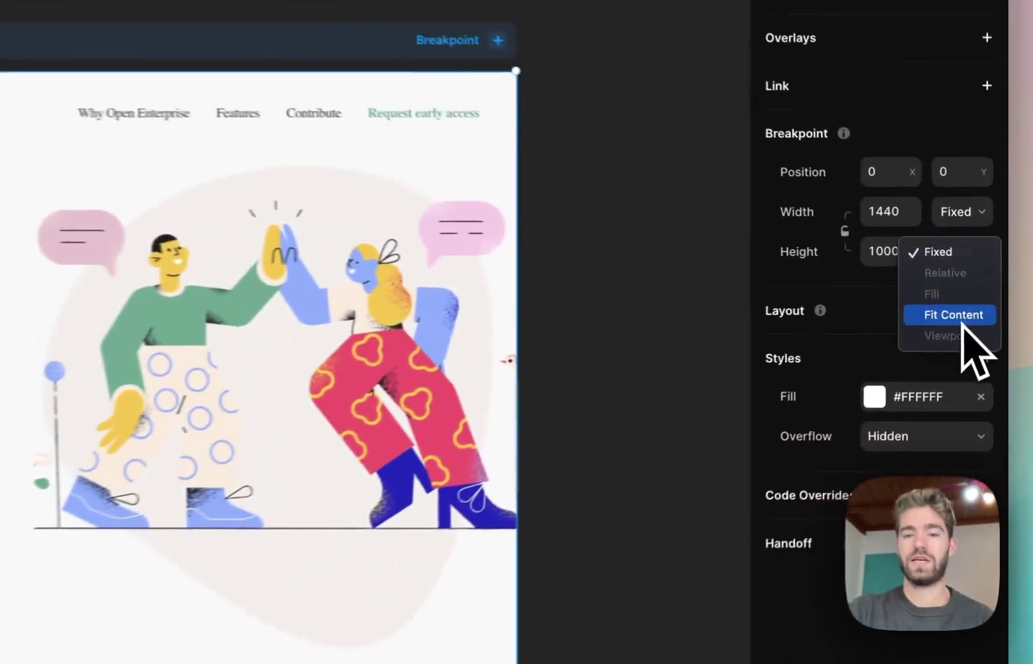
{"action": "left_click", "coordinate": [981, 299]}
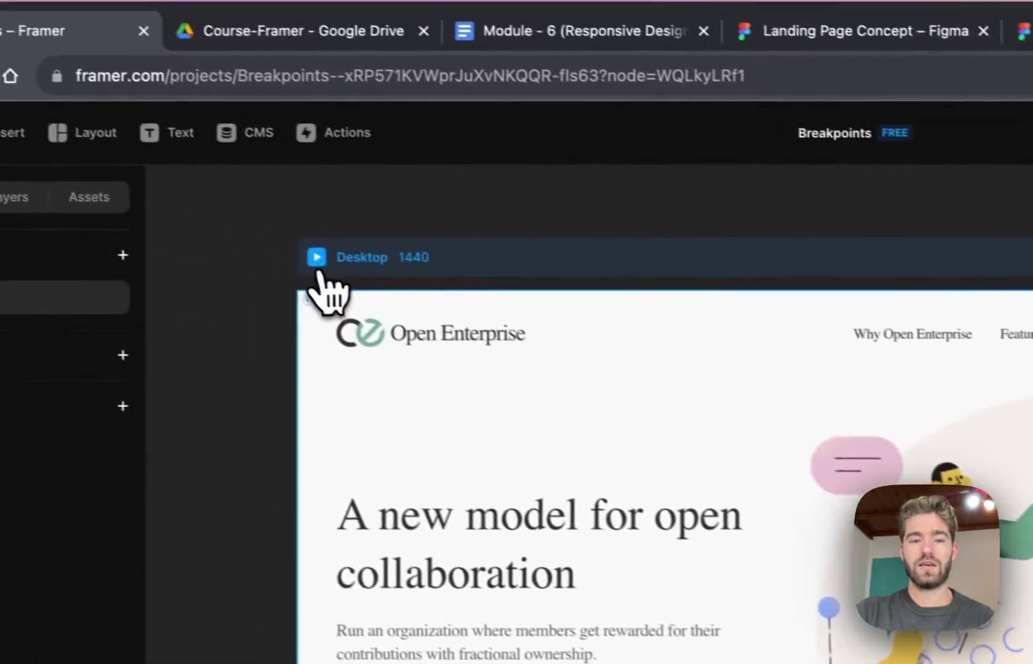
{"action": "left_click", "coordinate": [318, 258]}
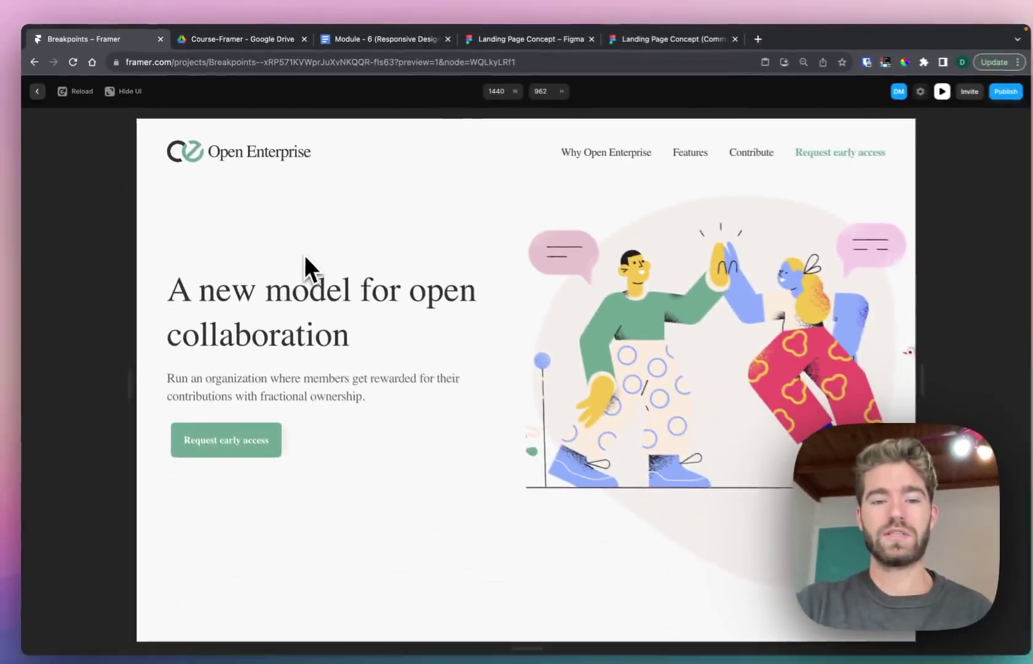
{"action": "scroll", "coordinate": [288, 269], "scroll_direction": "down", "scroll_amount": 5}
{"action": "scroll", "coordinate": [286, 270], "scroll_direction": "down", "scroll_amount": 5}
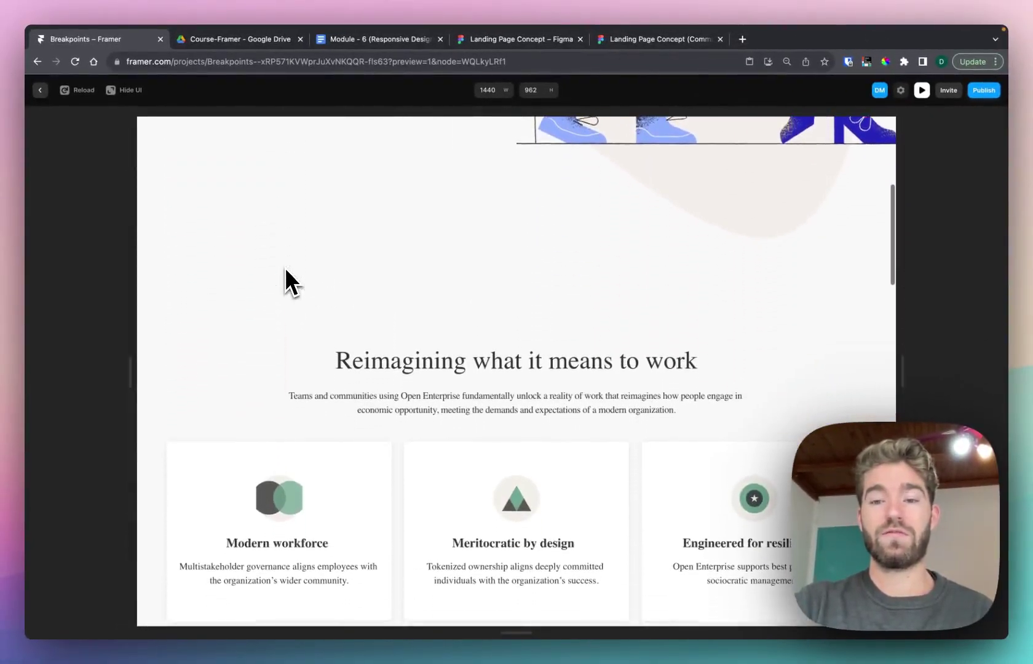
{"action": "scroll", "coordinate": [286, 270], "scroll_direction": "down", "scroll_amount": 5}
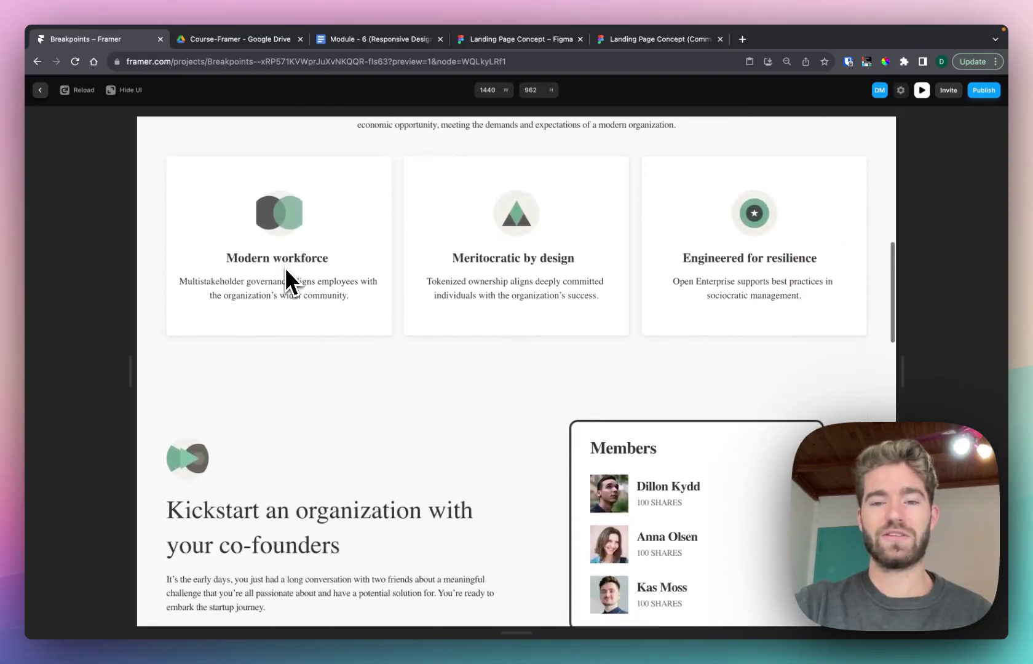
{"action": "scroll", "coordinate": [285, 266], "scroll_direction": "down", "scroll_amount": 8}
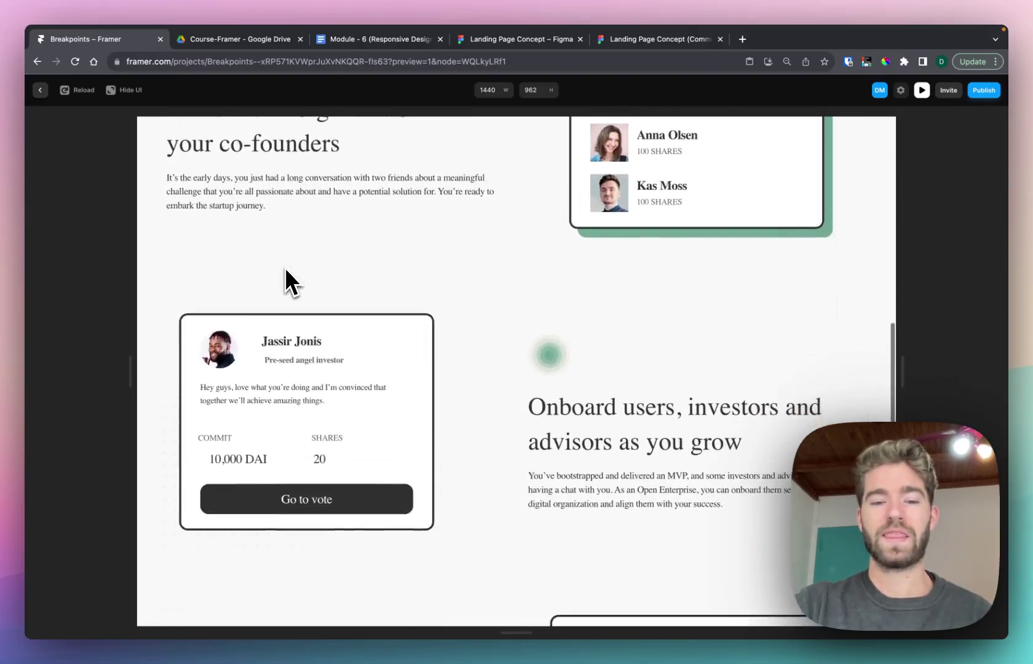
{"action": "scroll", "coordinate": [285, 281], "scroll_direction": "down", "scroll_amount": 2}
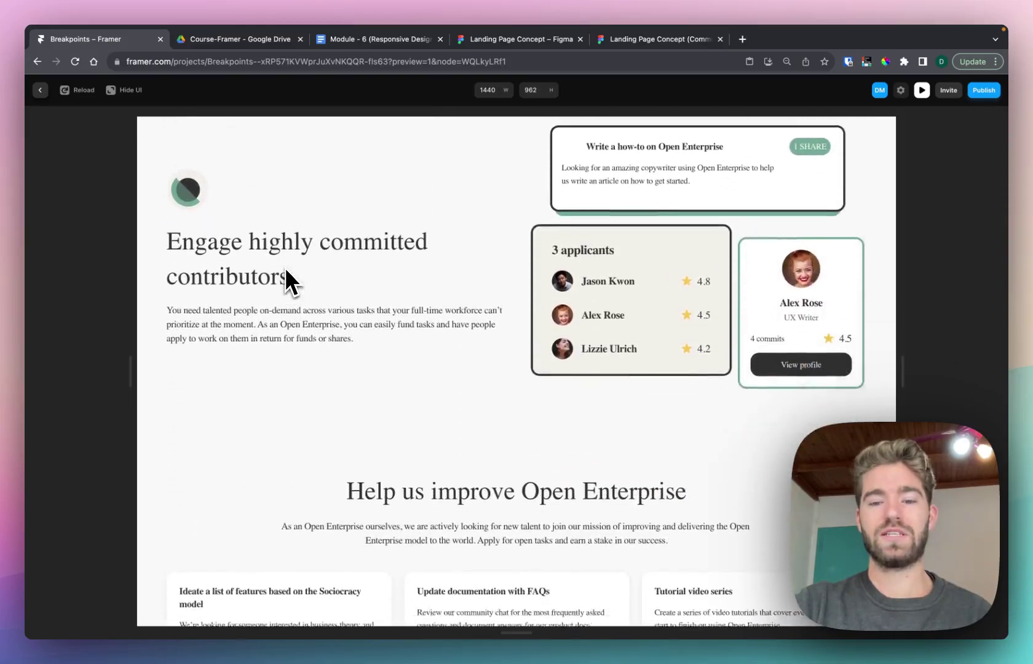
{"action": "scroll", "coordinate": [286, 271], "scroll_direction": "down", "scroll_amount": 10}
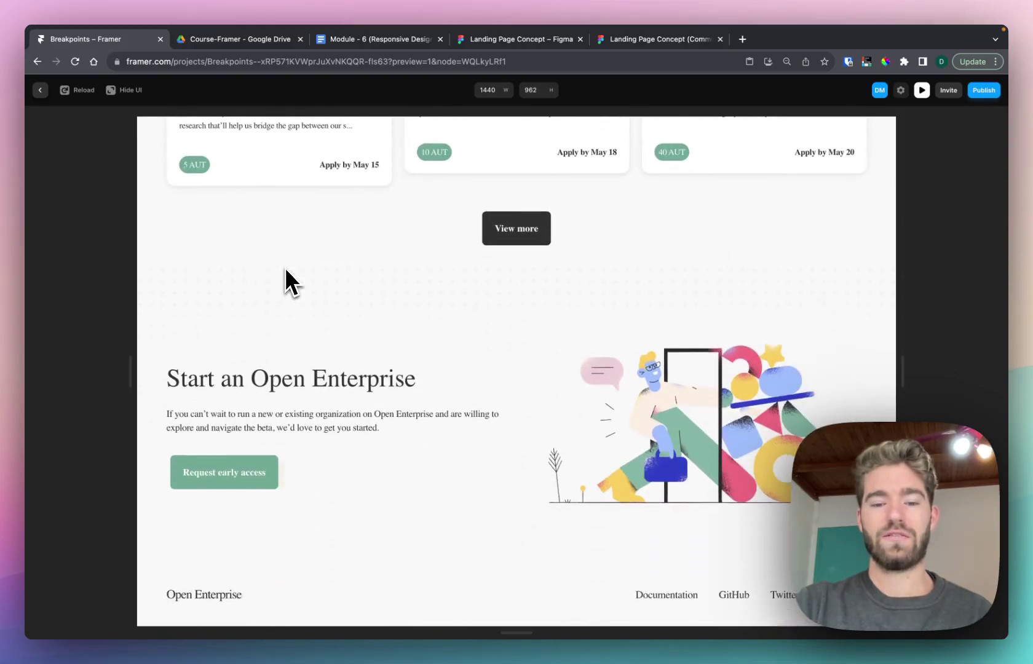
{"action": "scroll", "coordinate": [286, 270], "scroll_direction": "up", "scroll_amount": 15}
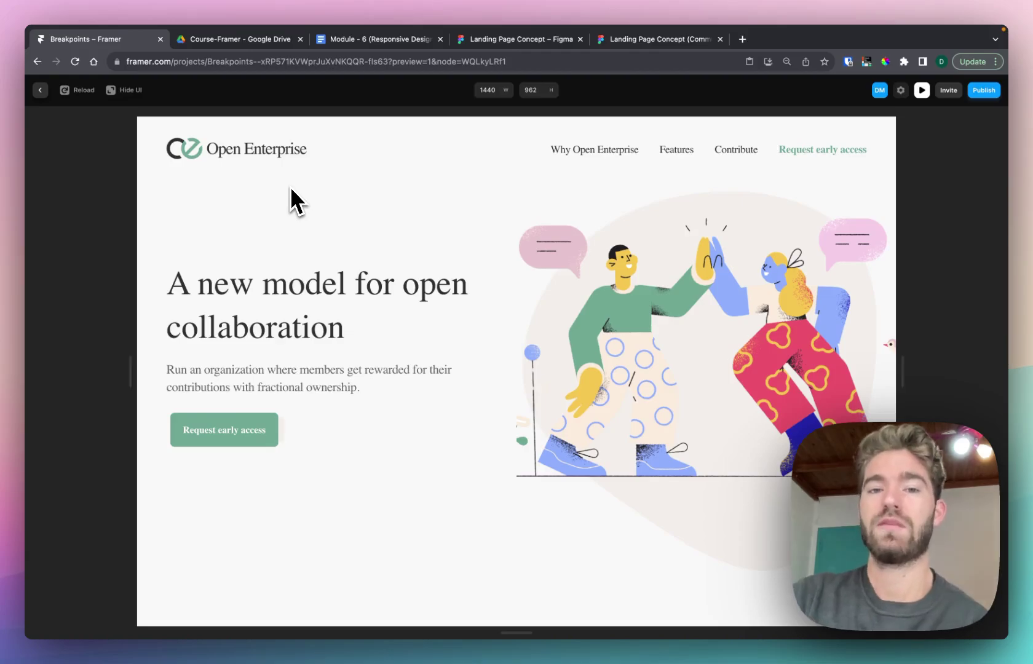
{"action": "key", "text": "ctrl+Left"}
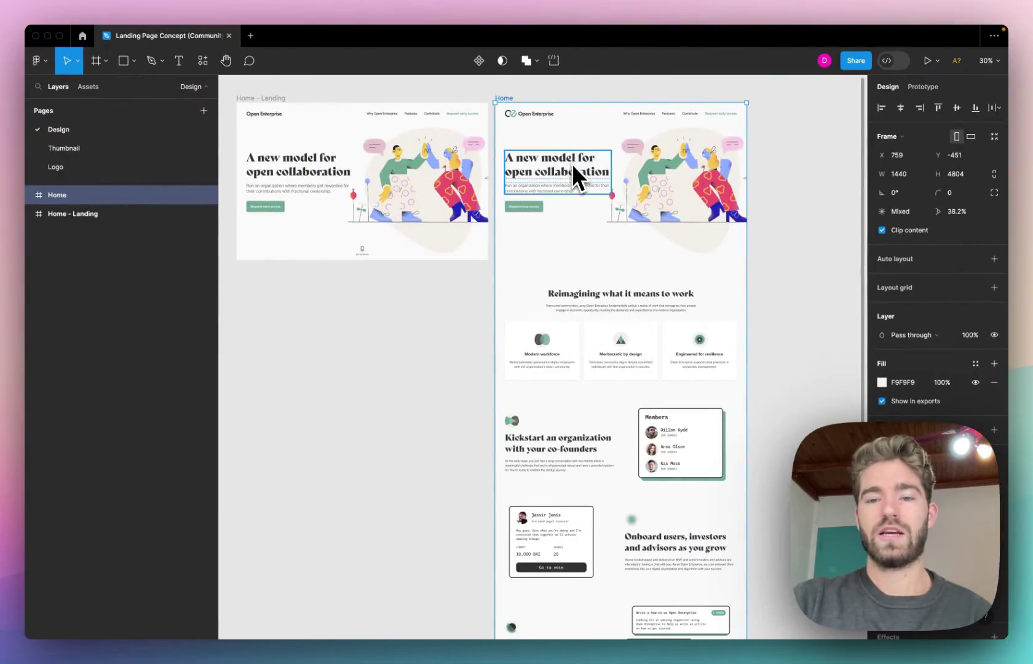
{"action": "scroll", "coordinate": [572, 166], "scroll_direction": "up", "scroll_amount": 3}
{"action": "scroll", "coordinate": [573, 165], "scroll_direction": "up", "scroll_amount": 3}
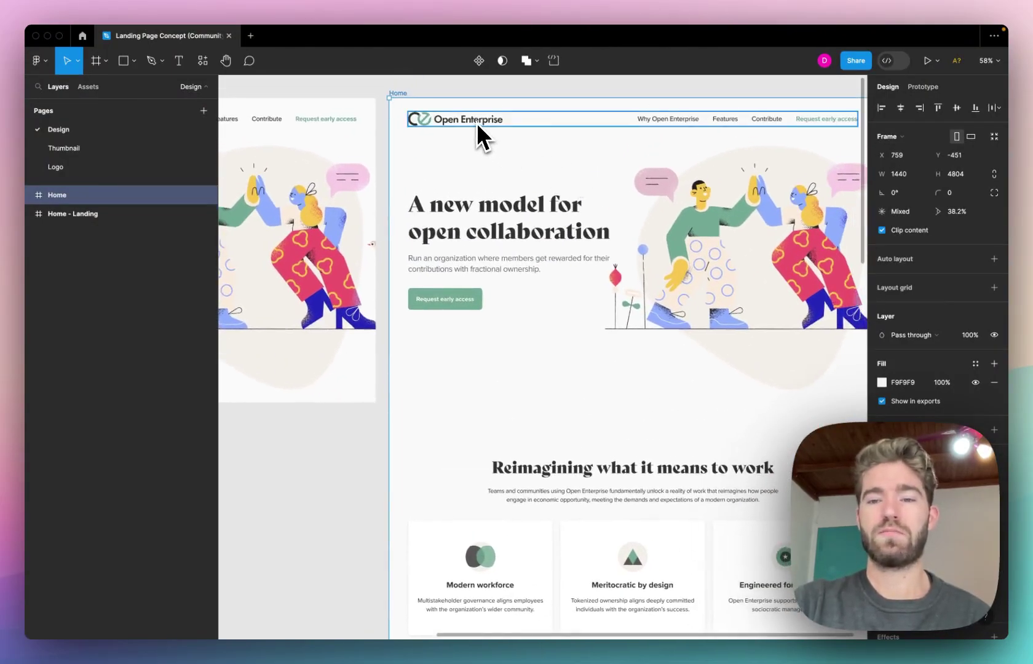
{"action": "scroll", "coordinate": [557, 136], "scroll_direction": "right", "scroll_amount": 2}
{"action": "scroll", "coordinate": [557, 135], "scroll_direction": "down", "scroll_amount": 2}
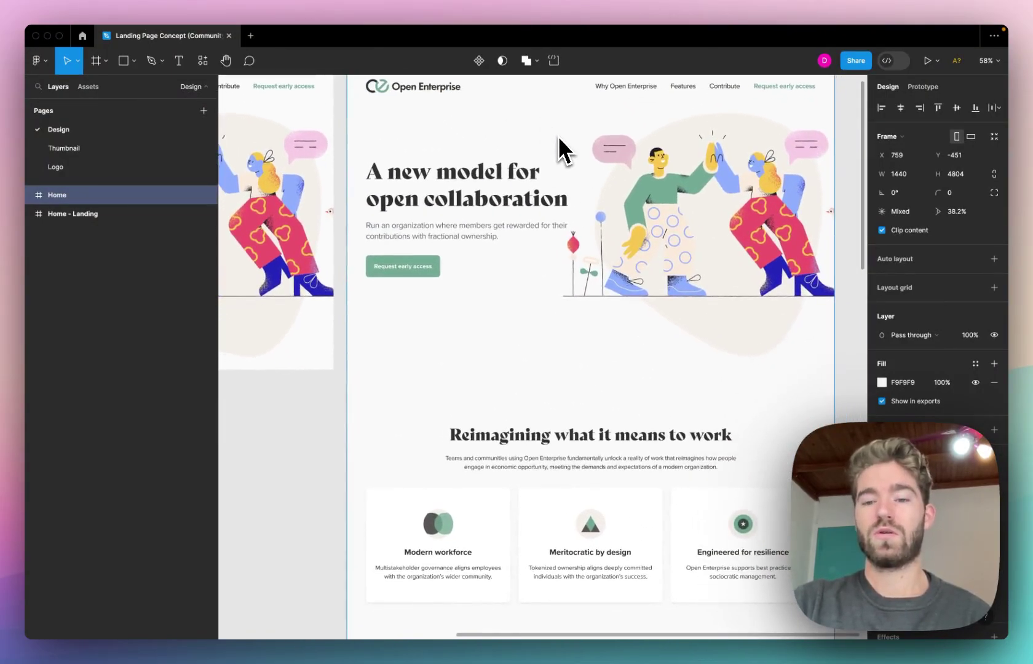
{"action": "scroll", "coordinate": [557, 136], "scroll_direction": "up", "scroll_amount": 2}
{"action": "scroll", "coordinate": [558, 135], "scroll_direction": "right", "scroll_amount": 1}
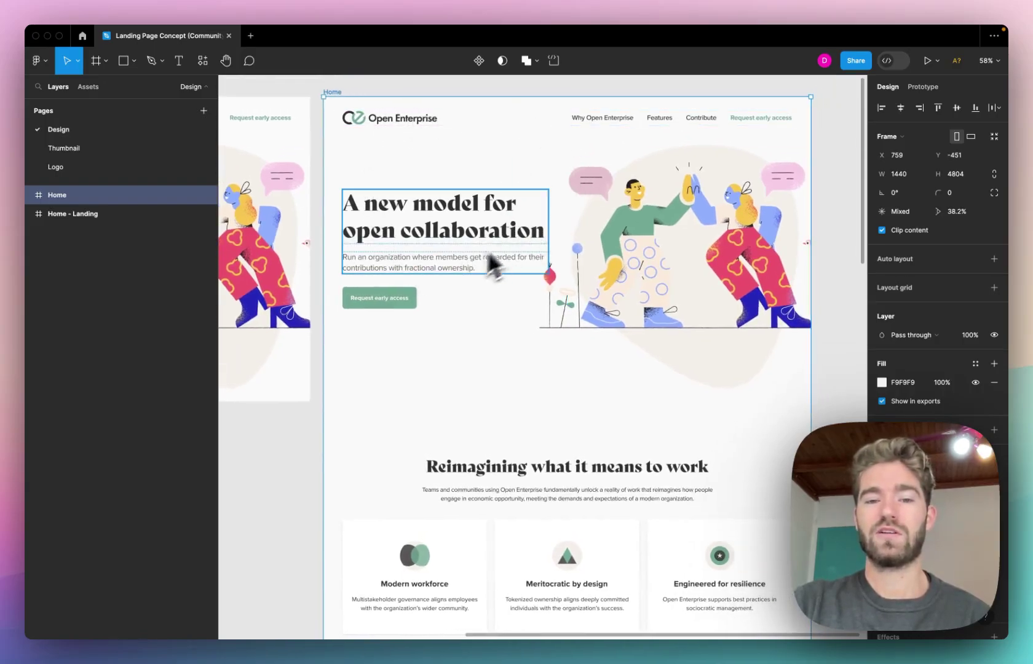
{"action": "scroll", "coordinate": [489, 254], "scroll_direction": "down", "scroll_amount": 6}
{"action": "scroll", "coordinate": [489, 254], "scroll_direction": "right", "scroll_amount": 1}
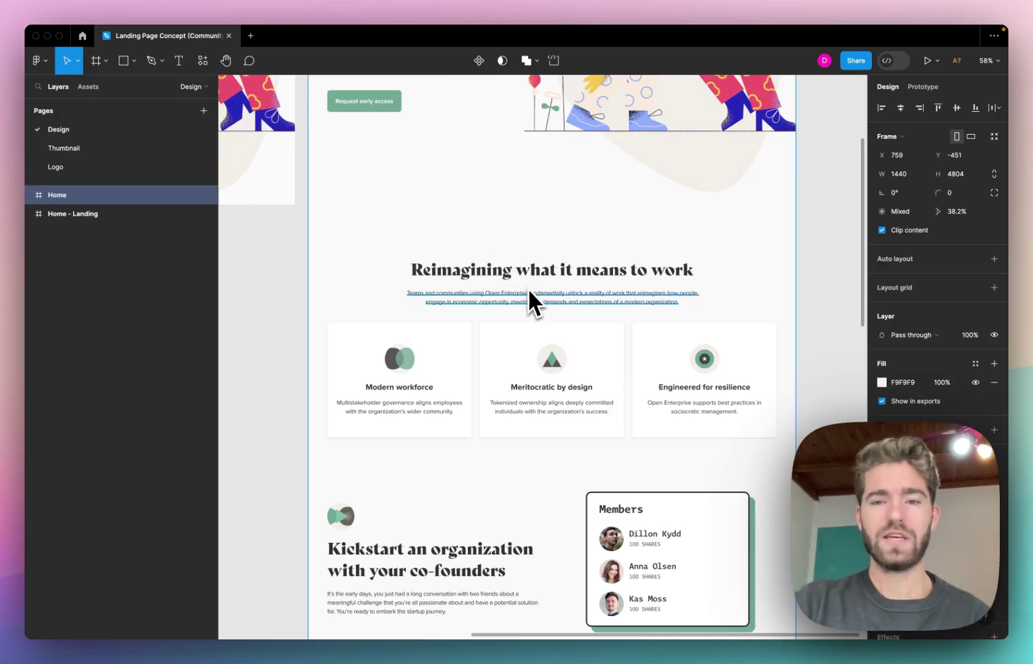
{"action": "key", "text": "ctrl+Right"}
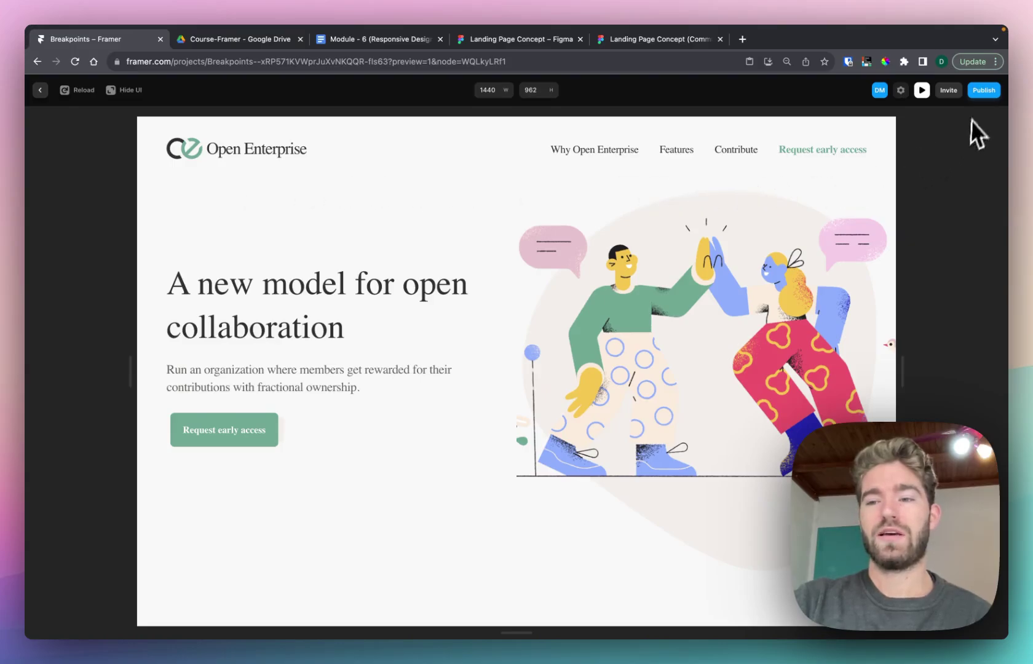
Step: Publish the site live and open soft-let-311795.framer.app in a new tab
{"action": "left_click", "coordinate": [982, 94]}
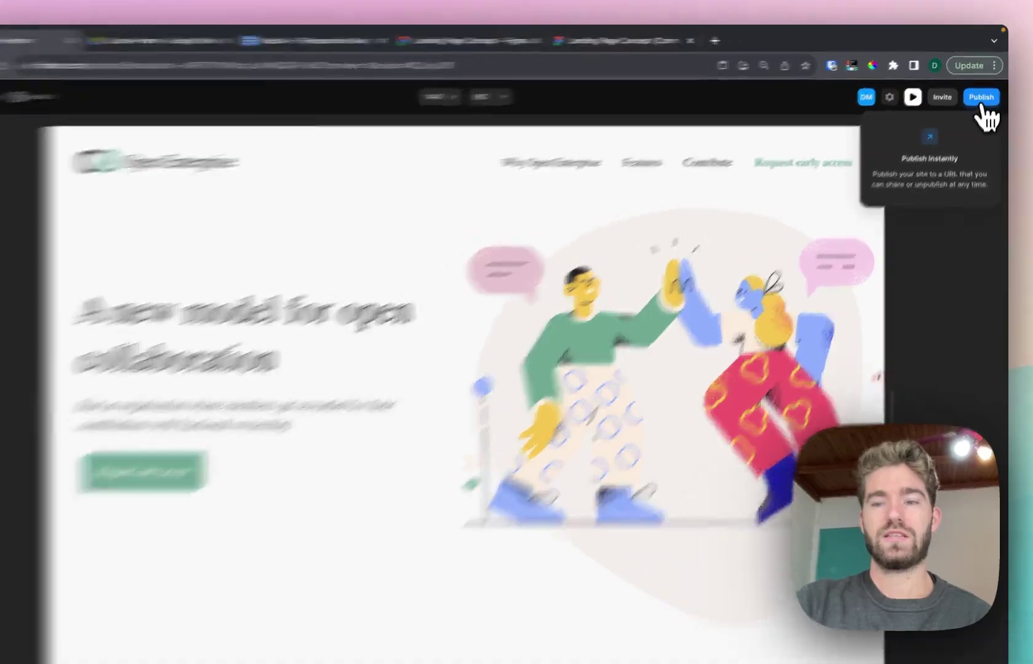
{"action": "left_click", "coordinate": [984, 91]}
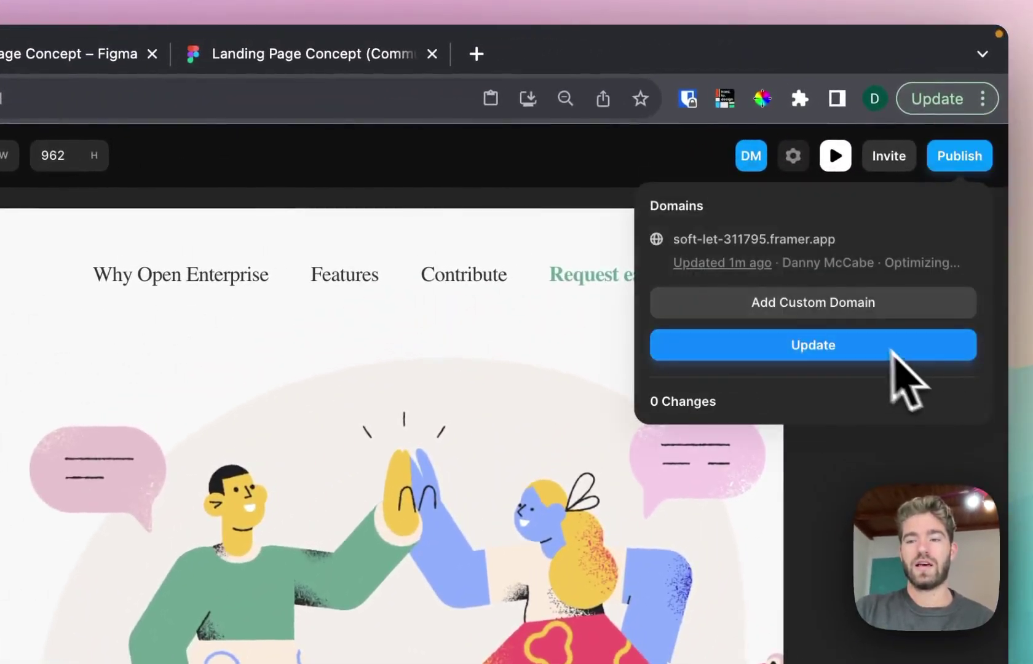
{"action": "left_click", "coordinate": [724, 240]}
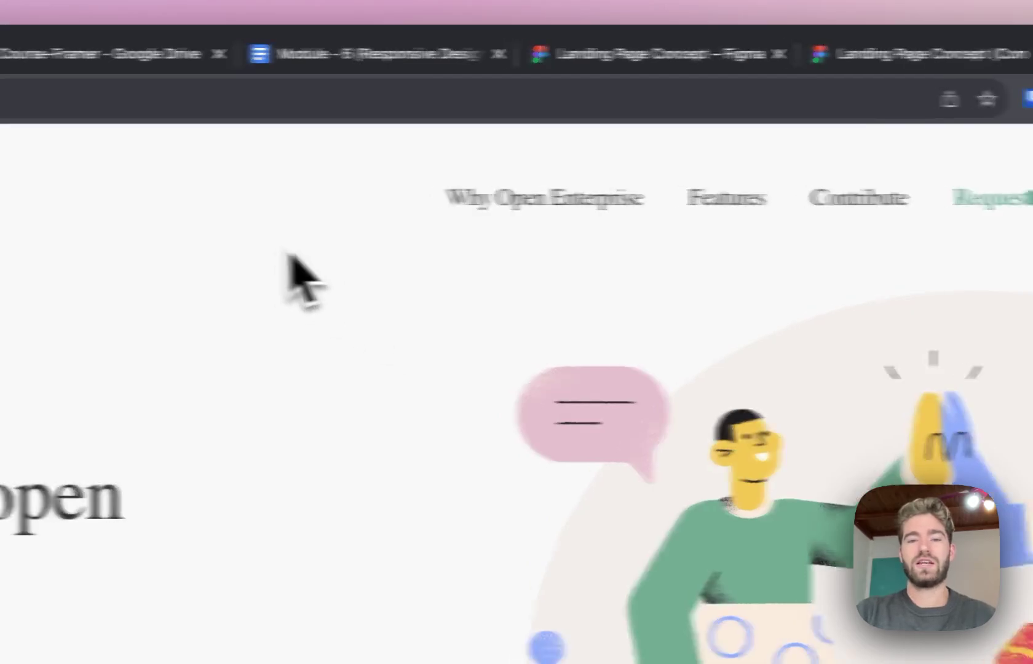
Step: Copy the published site's address from the address bar
{"action": "left_click", "coordinate": [62, 97]}
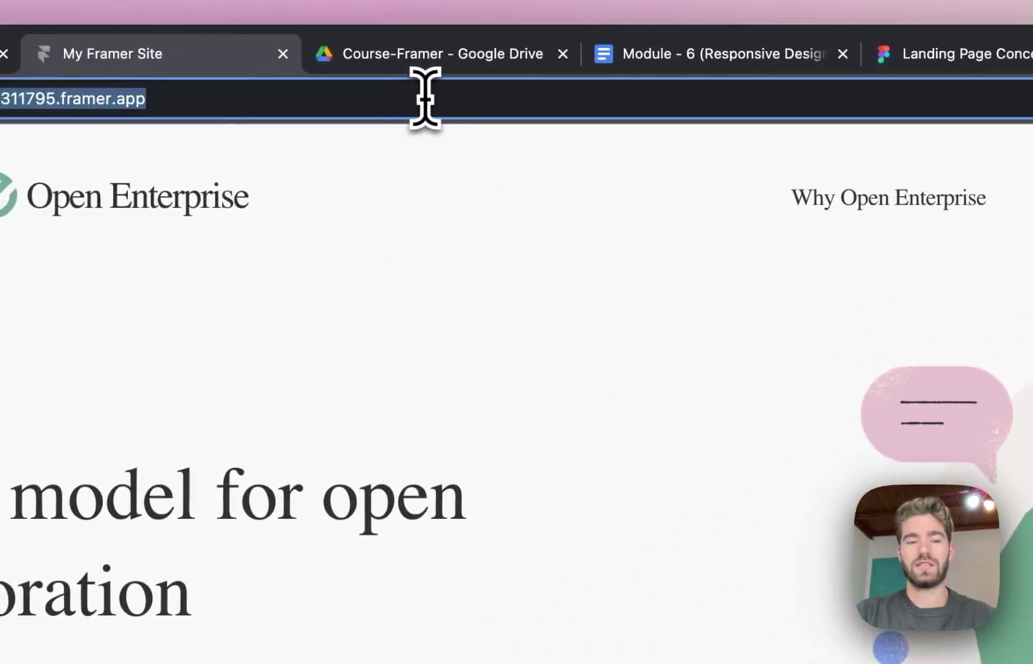
{"action": "key", "text": "super+c"}
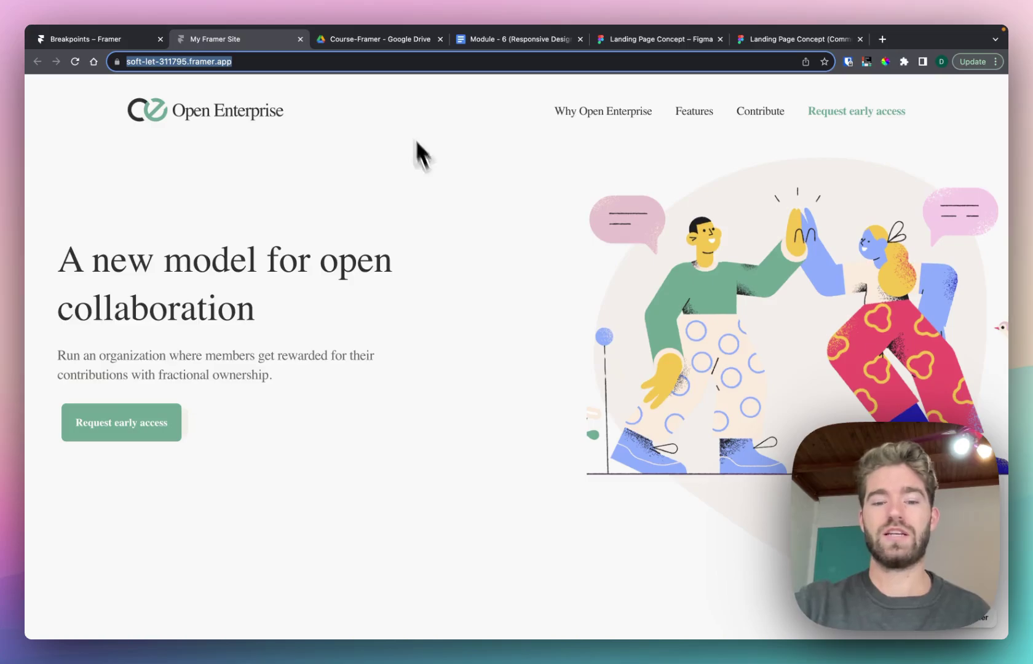
{"action": "scroll", "coordinate": [450, 231], "scroll_direction": "down", "scroll_amount": 10}
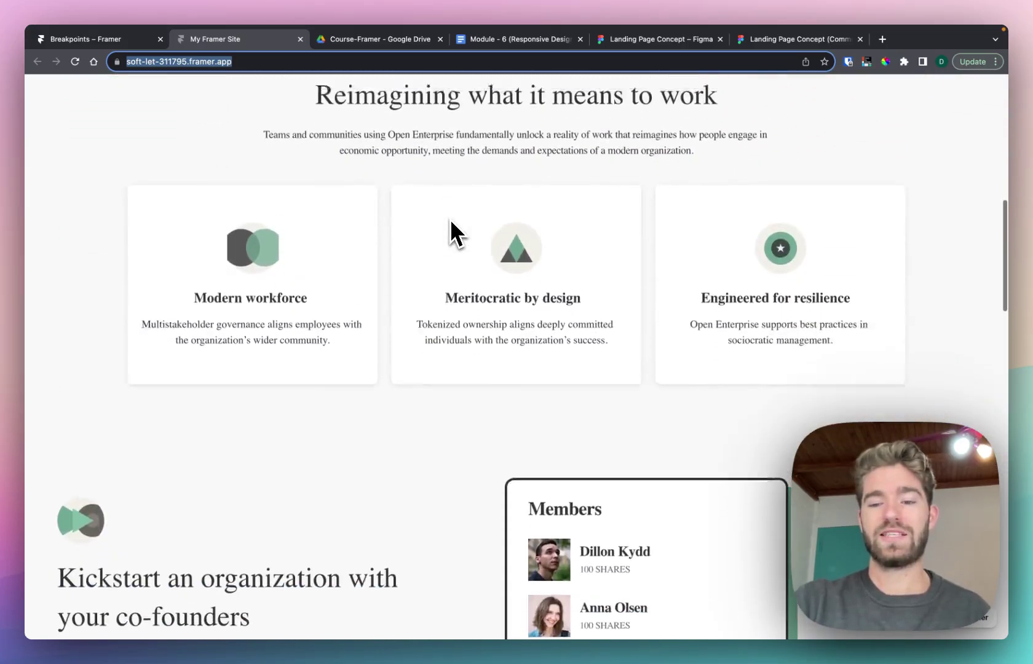
{"action": "scroll", "coordinate": [452, 233], "scroll_direction": "up", "scroll_amount": 10}
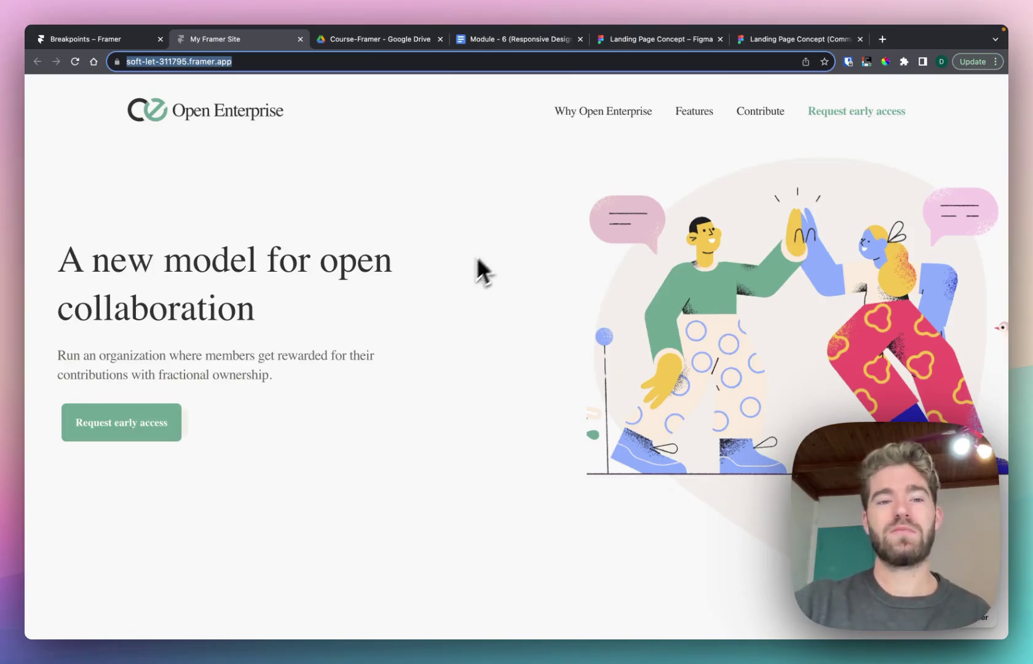
Step: Return from the published site to the Breakpoints project preview
{"action": "left_click", "coordinate": [151, 421]}
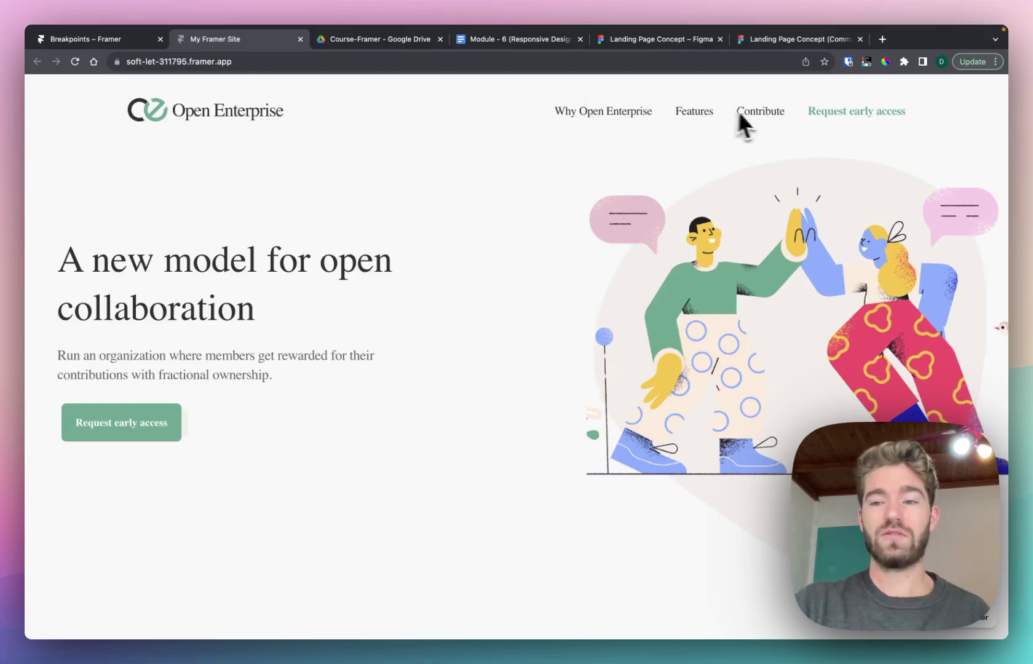
{"action": "scroll", "coordinate": [304, 366], "scroll_direction": "down", "scroll_amount": 2}
{"action": "scroll", "coordinate": [283, 393], "scroll_direction": "down", "scroll_amount": 10}
{"action": "scroll", "coordinate": [261, 424], "scroll_direction": "up", "scroll_amount": 10}
{"action": "scroll", "coordinate": [258, 428], "scroll_direction": "up", "scroll_amount": 2}
{"action": "left_click", "coordinate": [121, 41]}
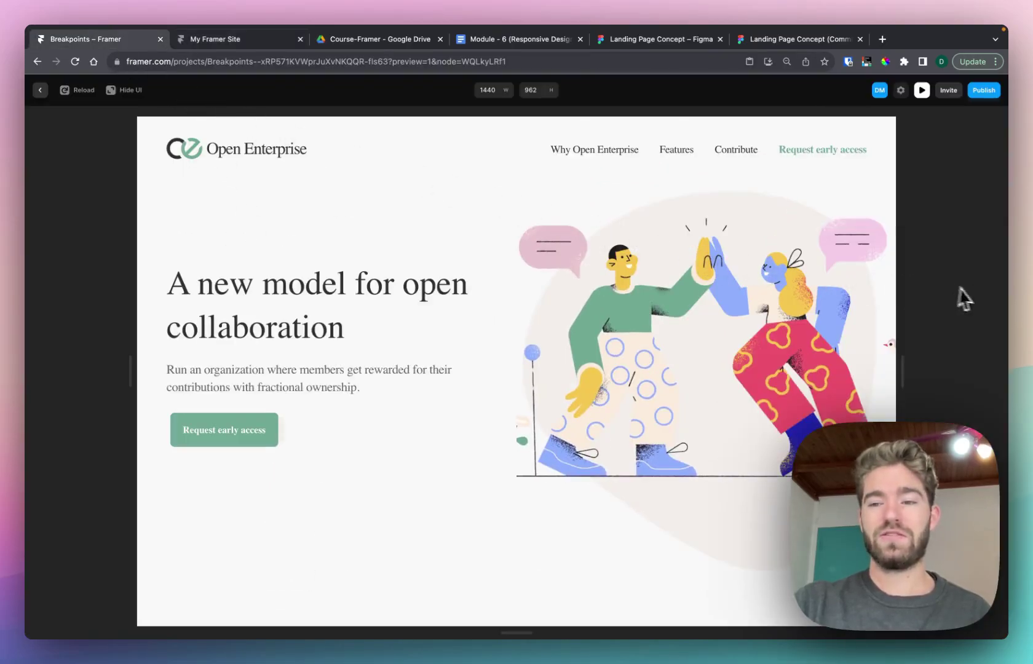
Step: Narrow the preview from 1440 to 1030 px, then stretch it to 1574 px
{"action": "left_click_drag", "start_coordinate": [899, 284], "coordinate": [586, 319]}
{"action": "scroll", "coordinate": [574, 323], "scroll_direction": "down", "scroll_amount": 15}
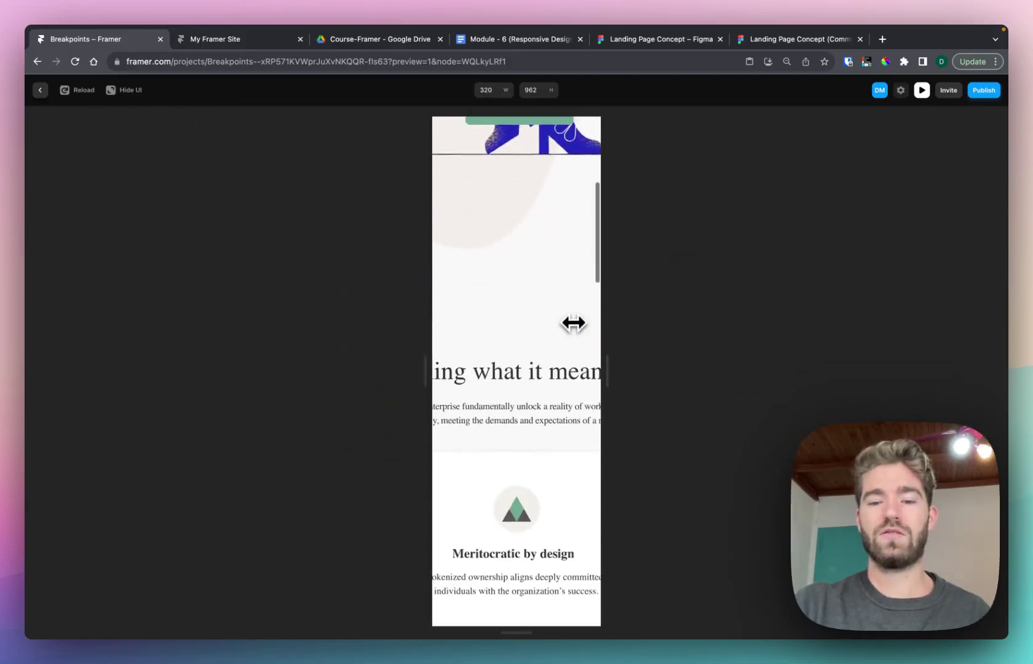
{"action": "scroll", "coordinate": [574, 322], "scroll_direction": "down", "scroll_amount": 5}
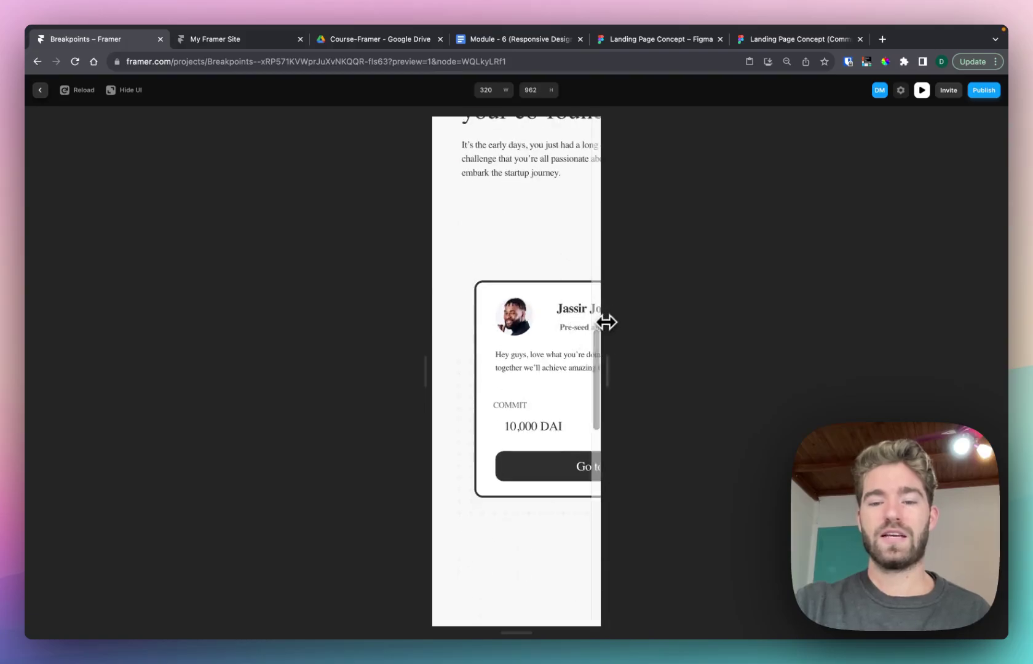
{"action": "left_click_drag", "start_coordinate": [604, 323], "coordinate": [936, 309]}
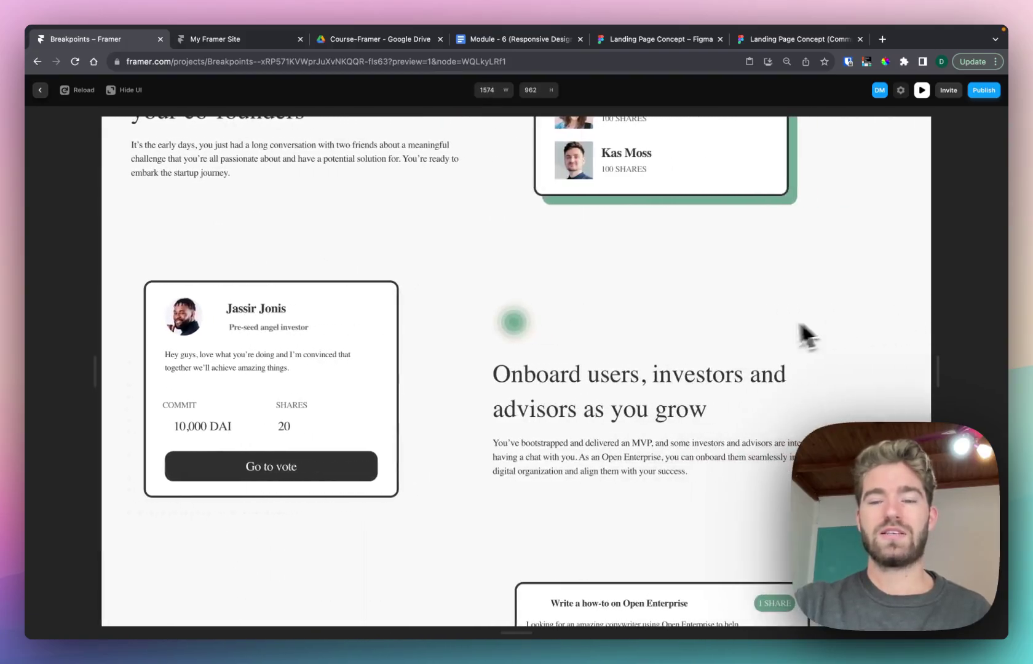
{"action": "scroll", "coordinate": [765, 325], "scroll_direction": "up", "scroll_amount": 20}
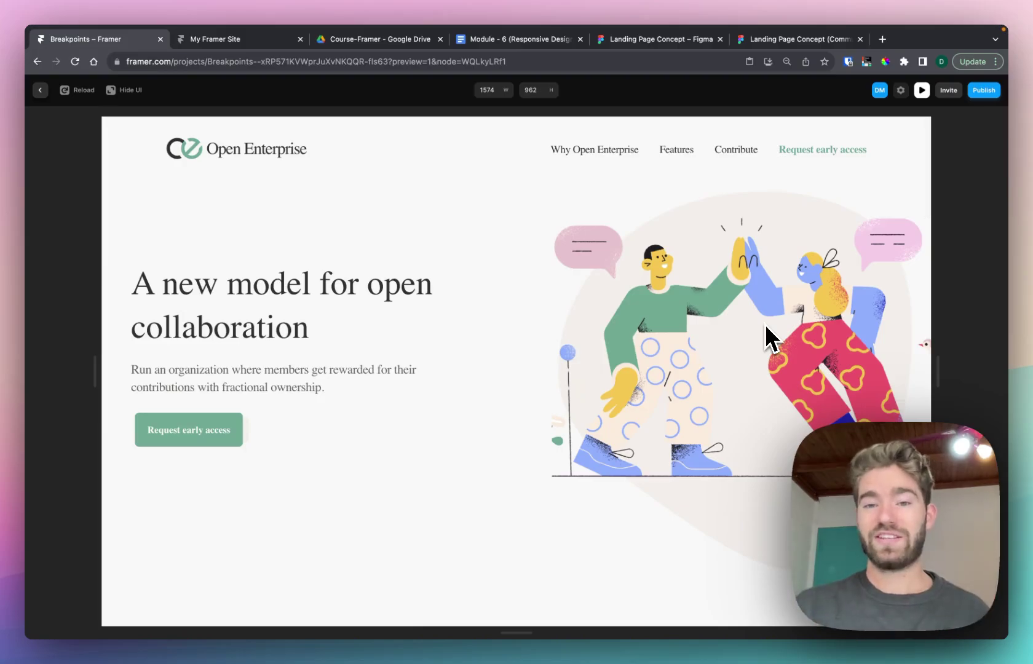